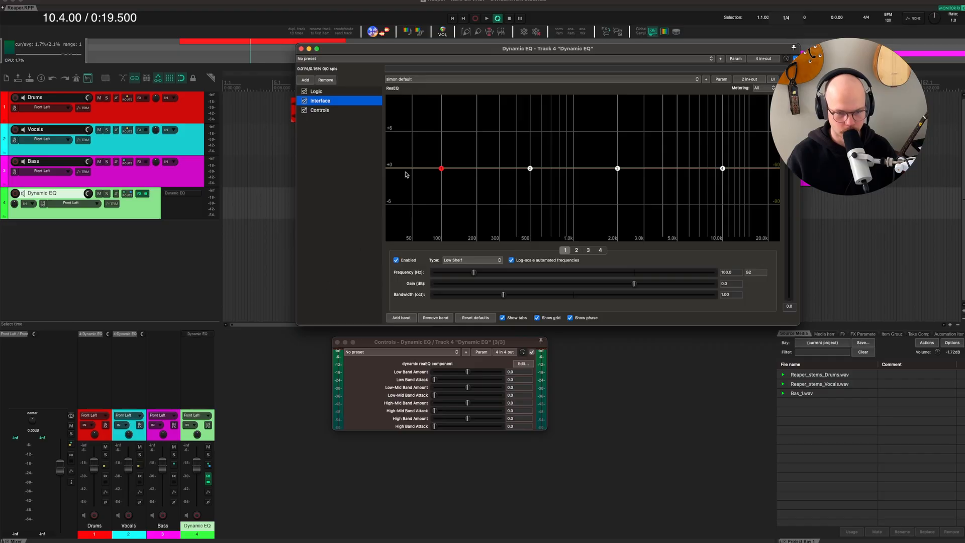
Move the Dynamic EQ chain window aside and float its Interface EQ in a separate window
left_click_drag(486, 50, 287, 96)
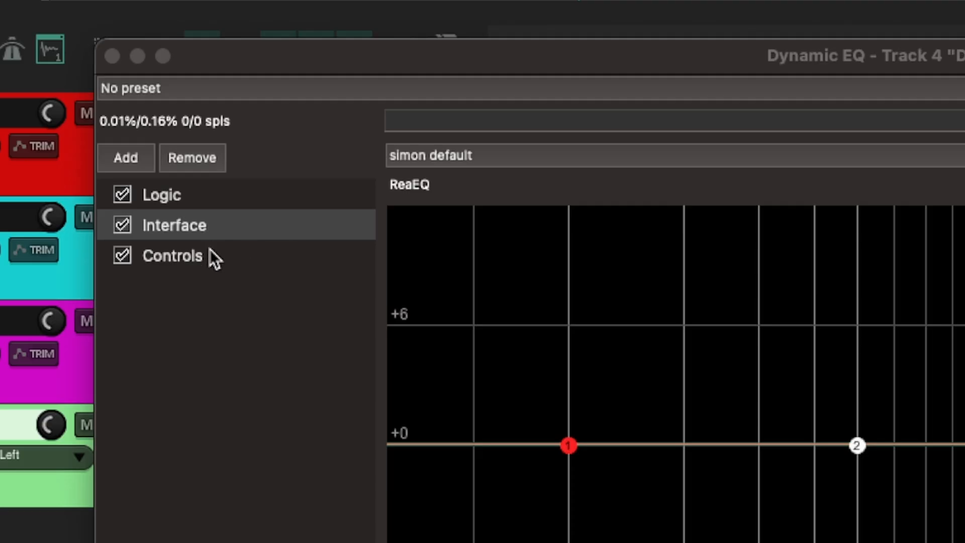
left_click(51, 126)
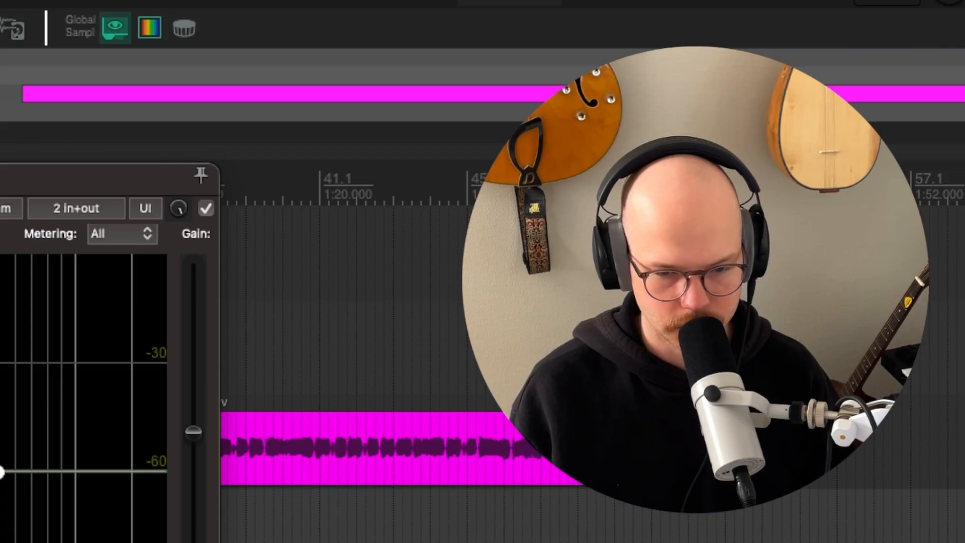
left_click(381, 190)
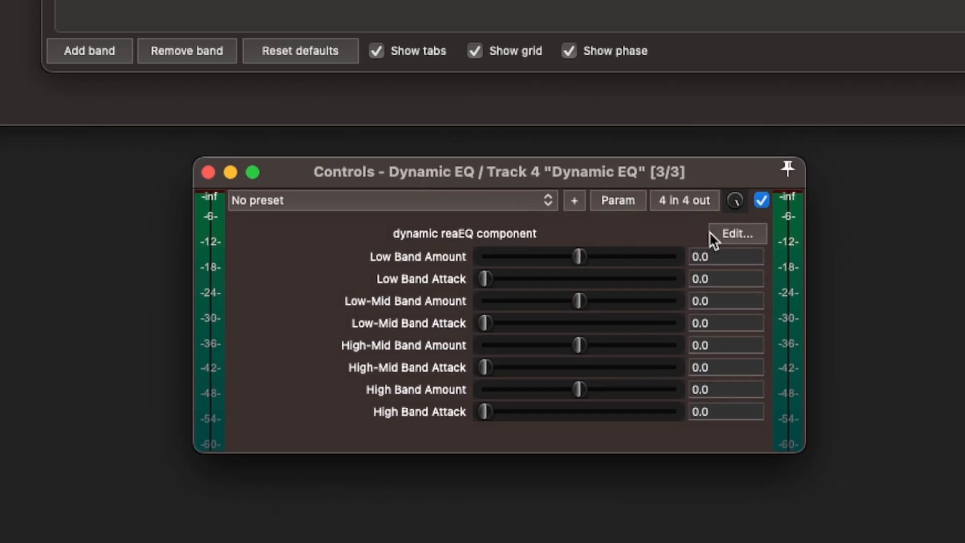
Check the parameter options of the Controls component, dismiss them, and try different Low Band Attack settings
left_click(748, 236)
left_click_drag(399, 122, 391, 130)
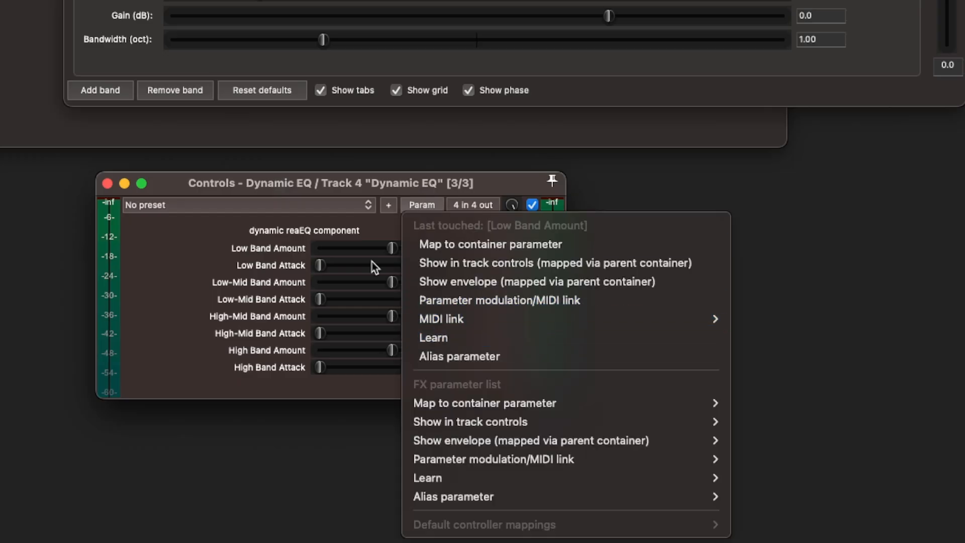
left_click(372, 262)
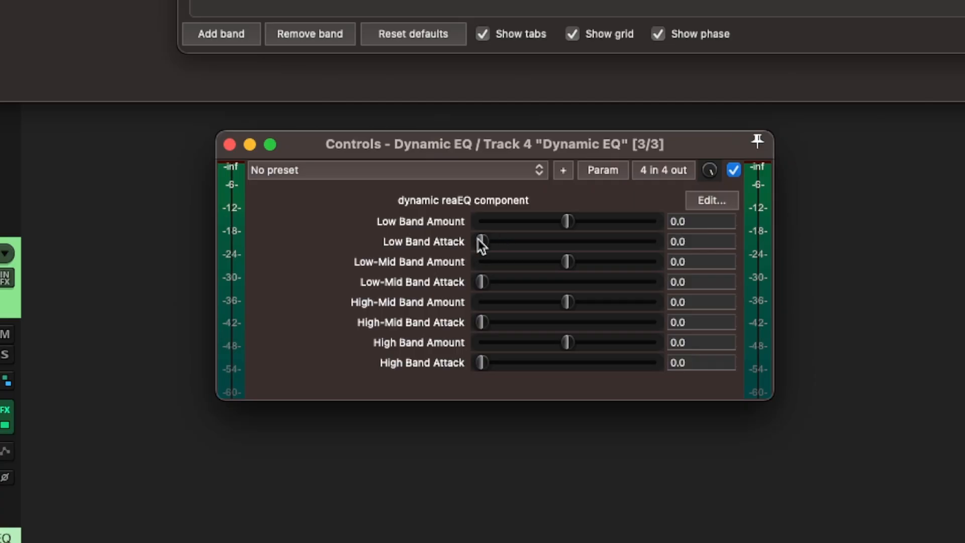
left_click_drag(482, 242, 528, 243)
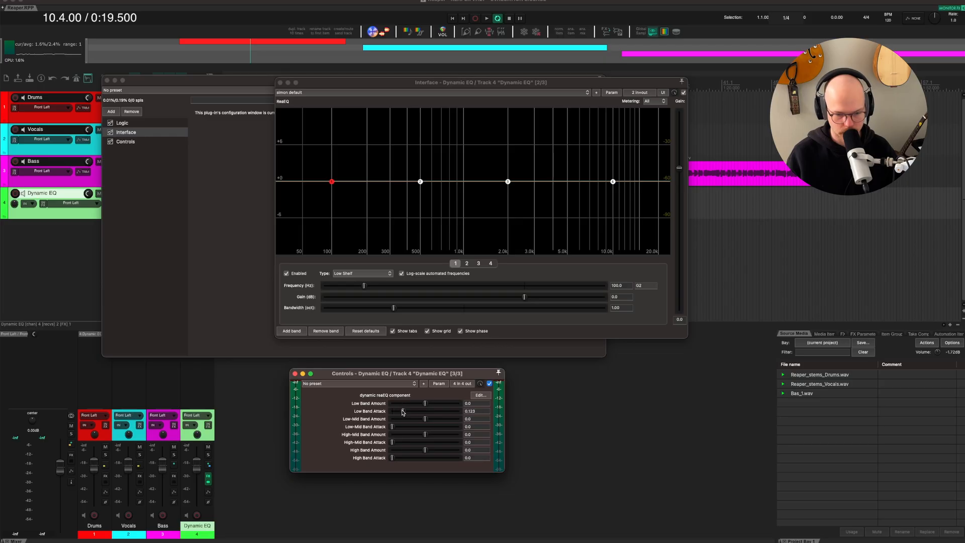
left_click_drag(402, 412, 445, 412)
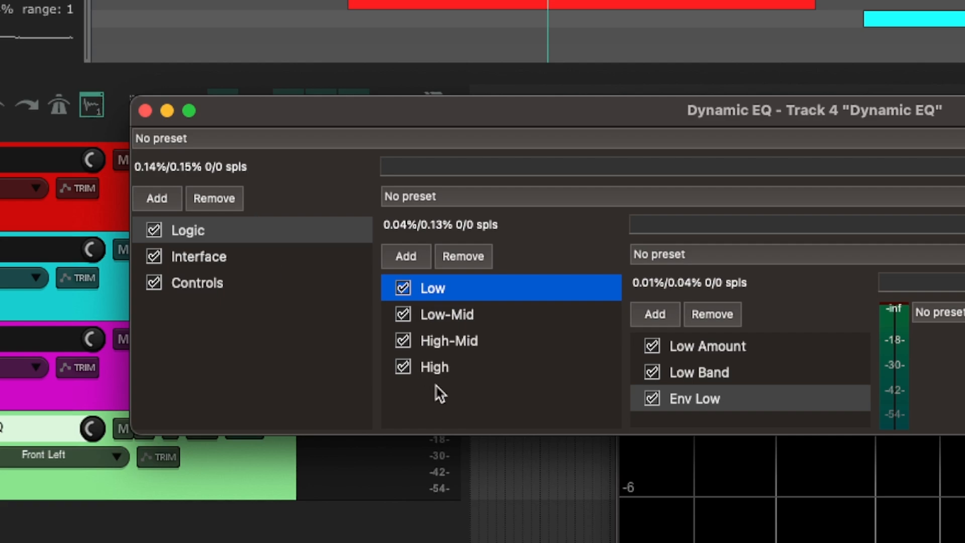
Enlarge the chain window and look through the Low, Low-Mid, High-Mid and High containers inside Logic
left_click_drag(441, 431, 442, 542)
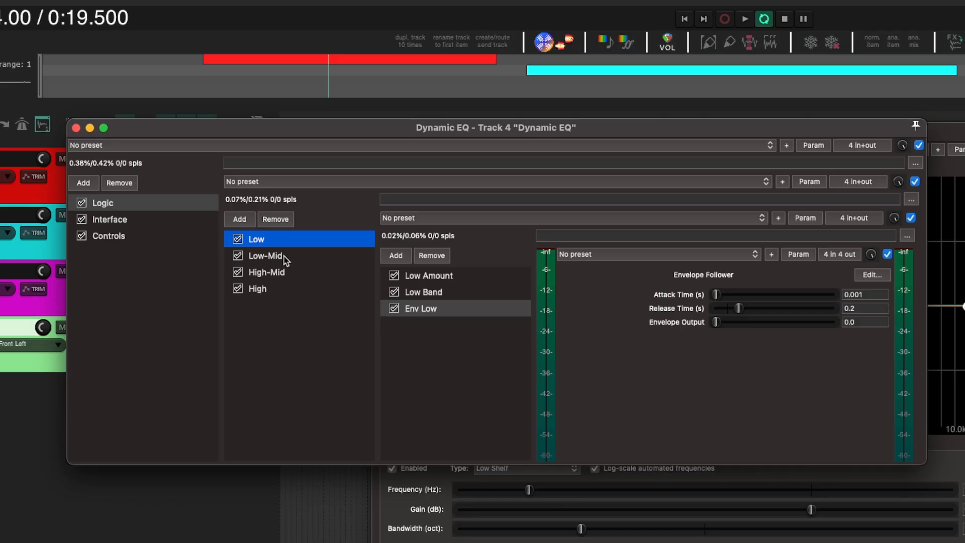
left_click(285, 257)
left_click(282, 272)
left_click(281, 288)
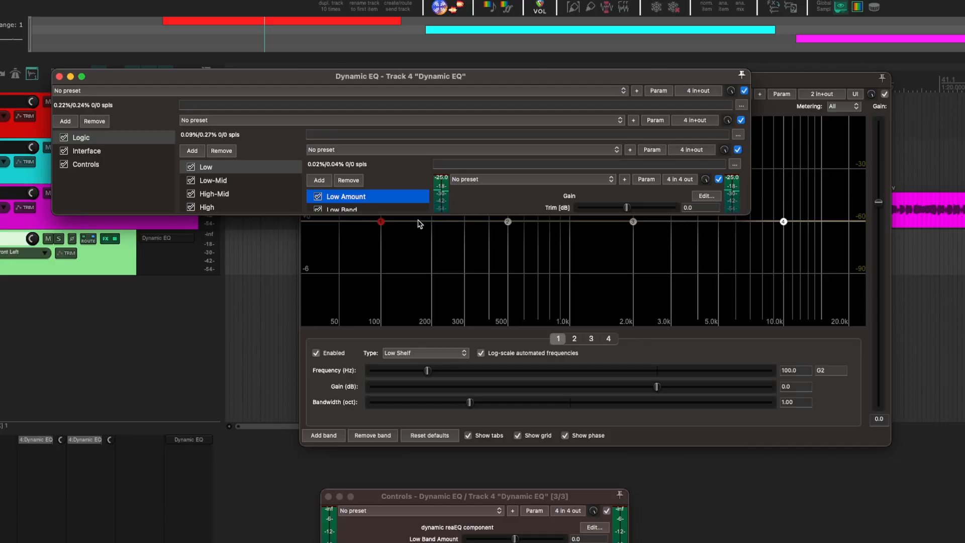
Examine the Low container's gain and band-pass effects in the enlarged chain window, moving the Controls window out of the way
left_click_drag(423, 215, 423, 329)
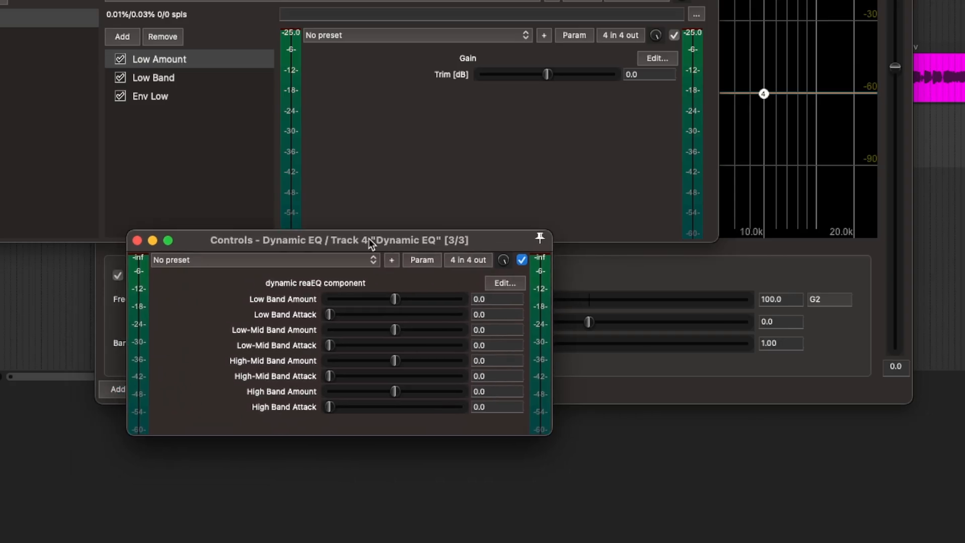
left_click_drag(369, 240, 479, 264)
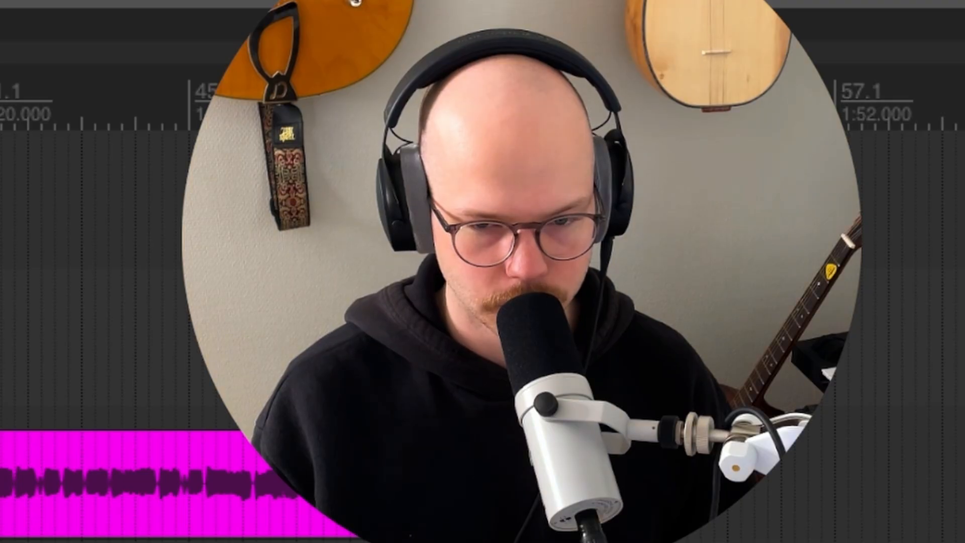
left_click_drag(499, 318, 485, 294)
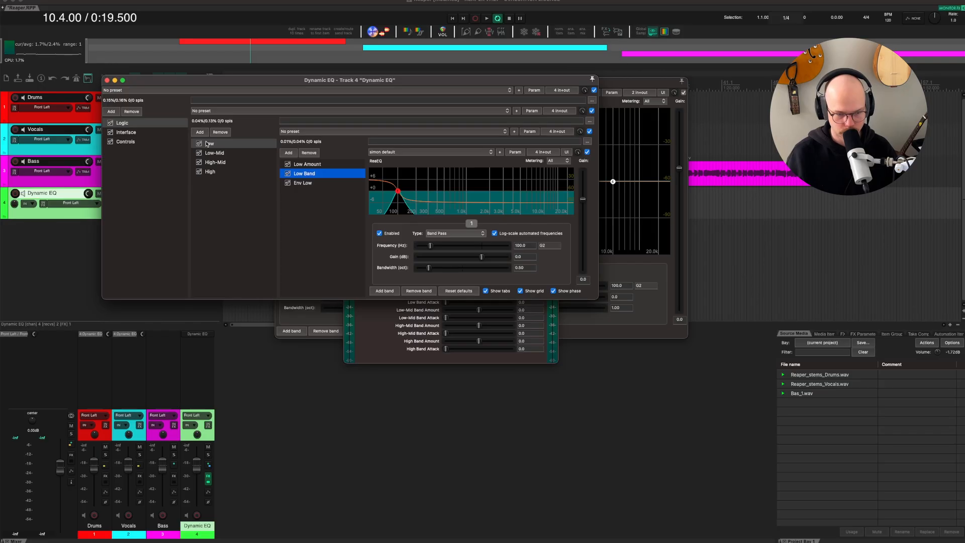
left_click(207, 144)
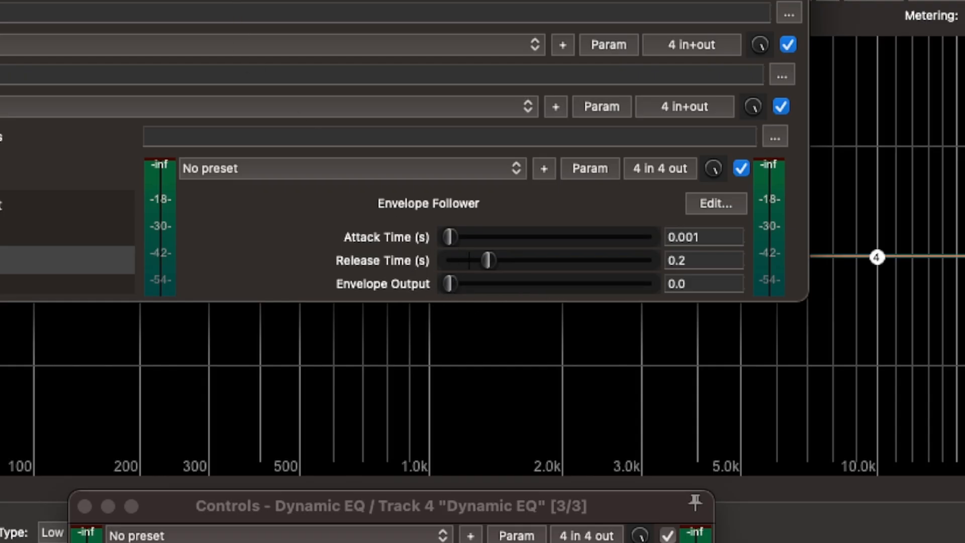
Rearrange the floating windows around the Dynamic EQ chain and compare the Low-Mid and Low containers
left_click_drag(246, 0, 243, 164)
left_click_drag(74, 0, 964, 282)
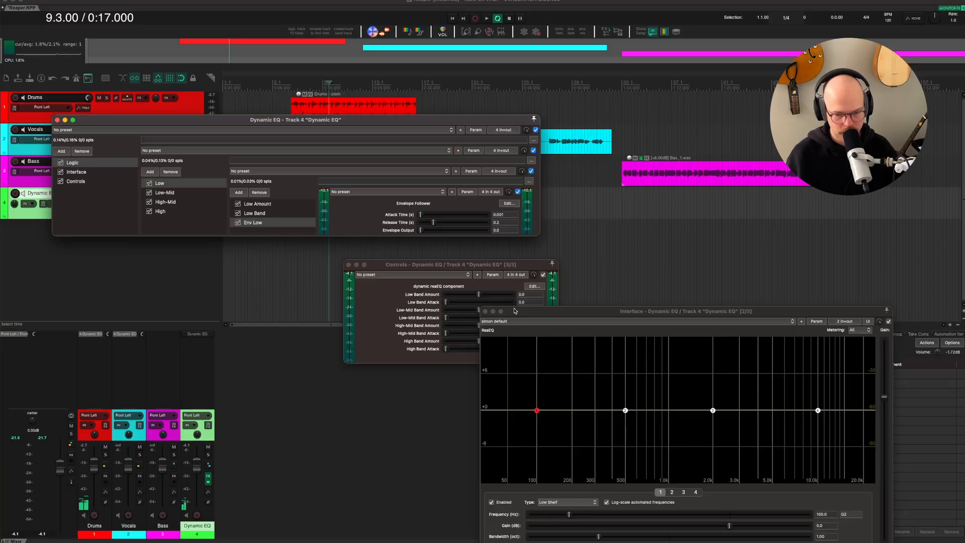
left_click_drag(571, 315, 581, 185)
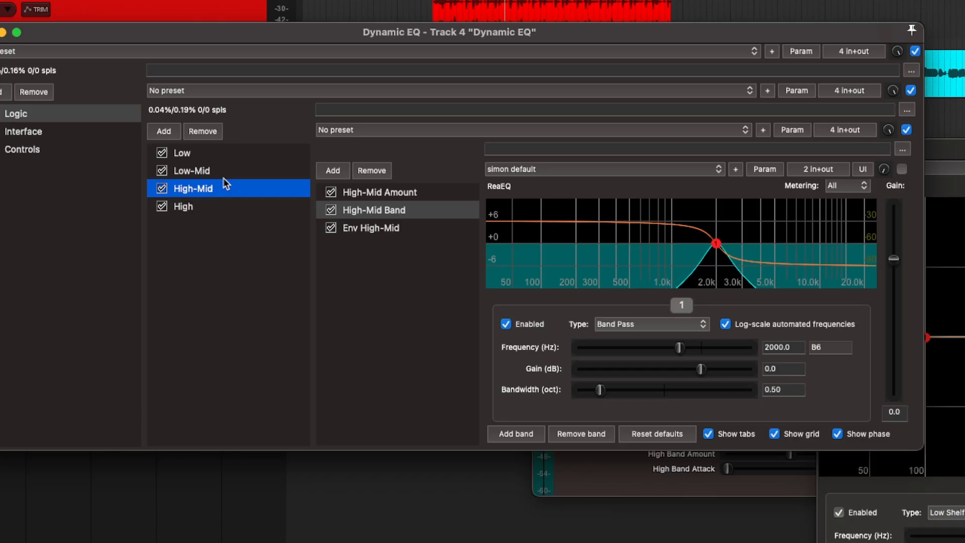
left_click(226, 171)
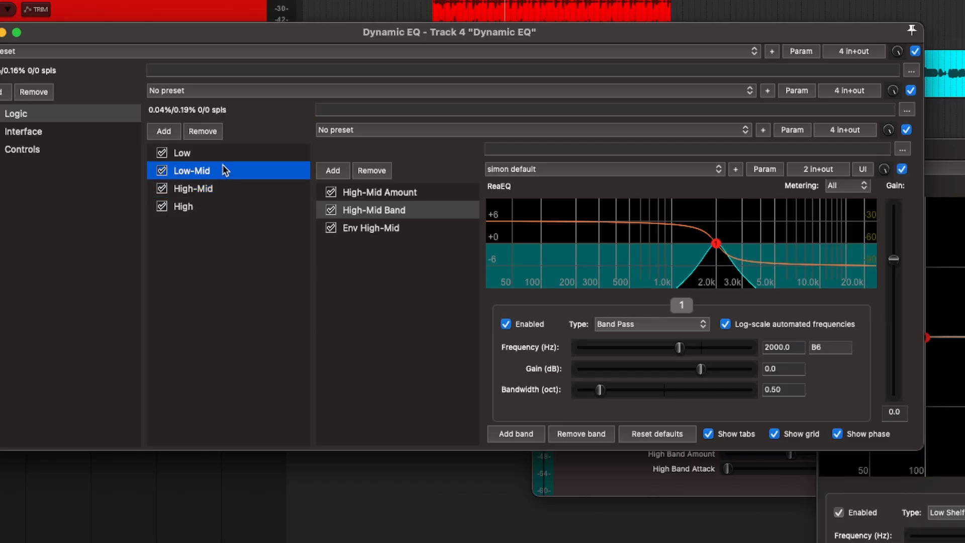
left_click(229, 158)
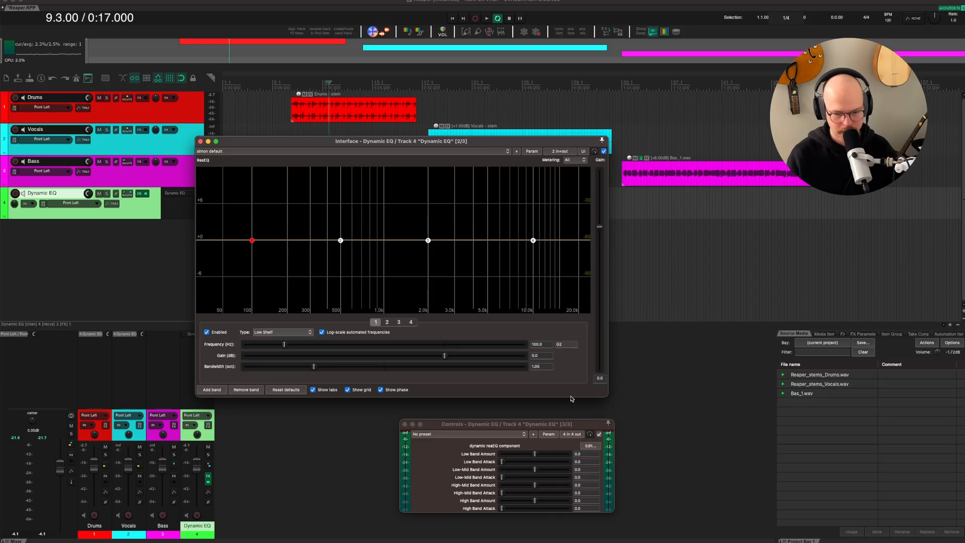
Position the Controls window directly beneath the floating Interface EQ
left_click_drag(570, 421, 505, 414)
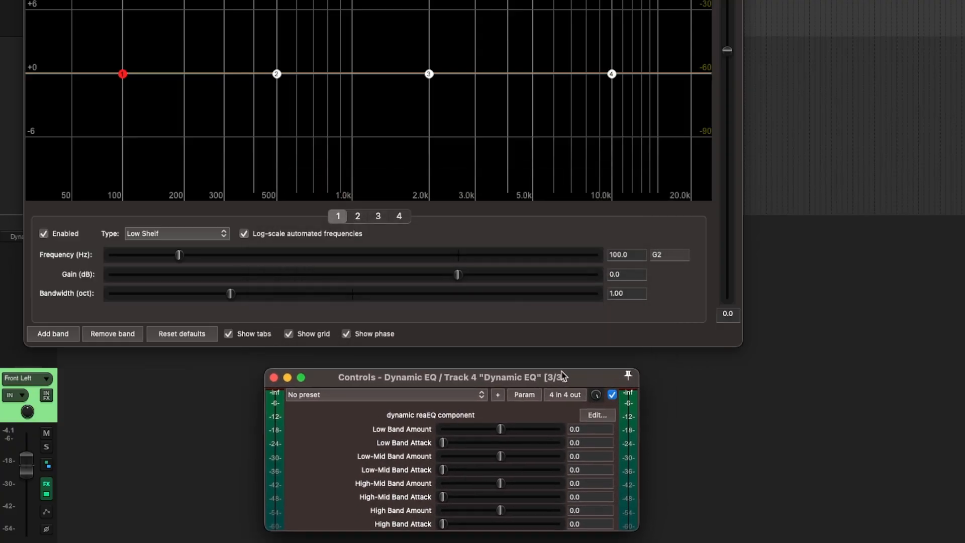
left_click_drag(562, 373, 564, 376)
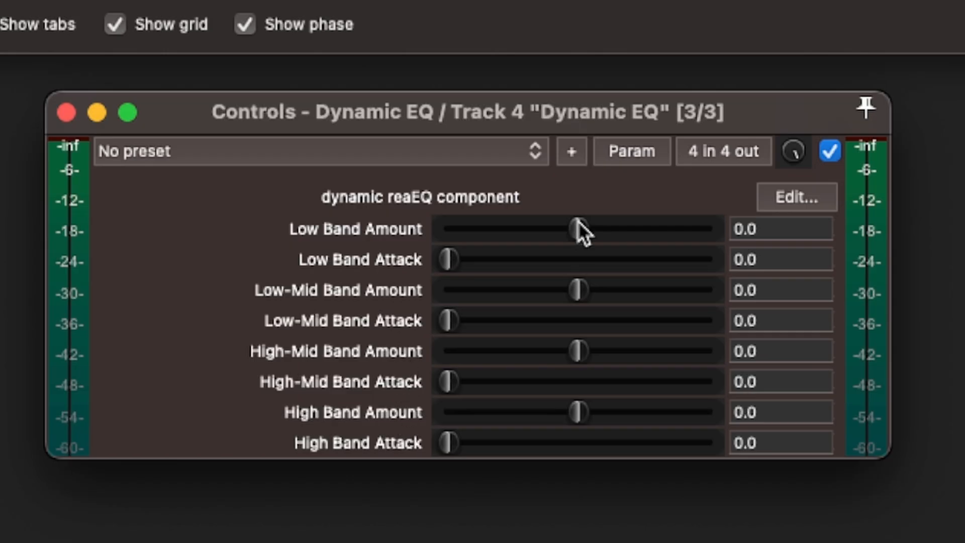
Try out a negative Low Band Amount of about -11.9 and the Low Band Attack slider in Controls
left_click_drag(577, 234, 569, 233)
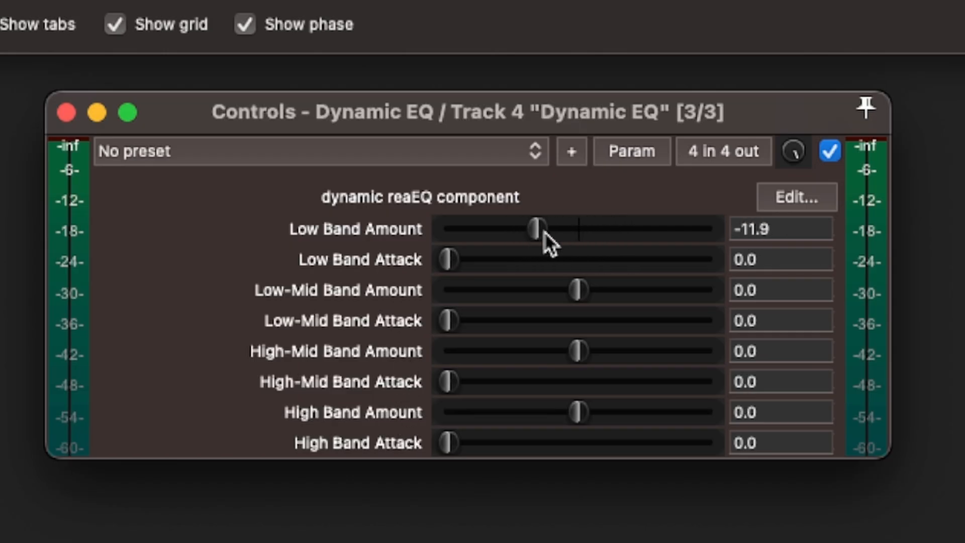
left_click_drag(548, 231, 532, 219)
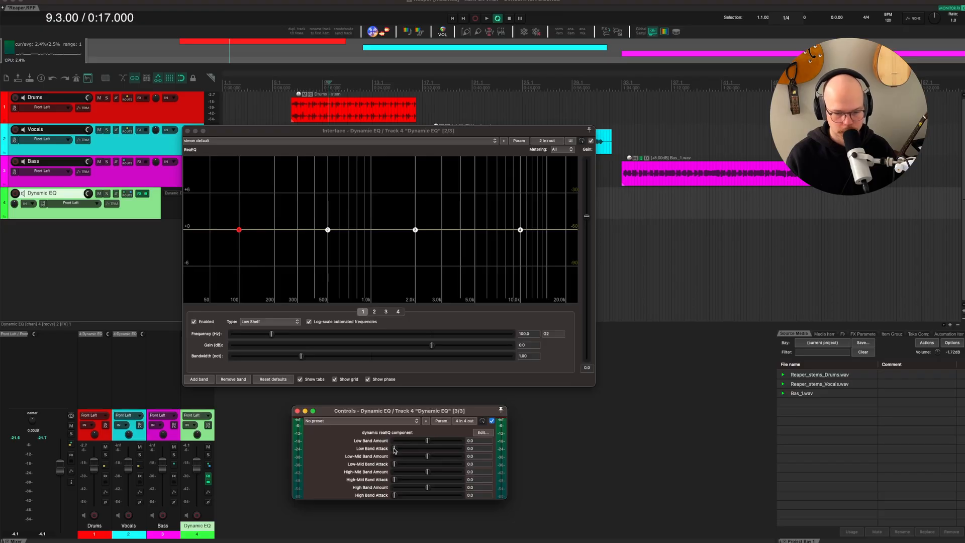
left_click_drag(394, 449, 401, 448)
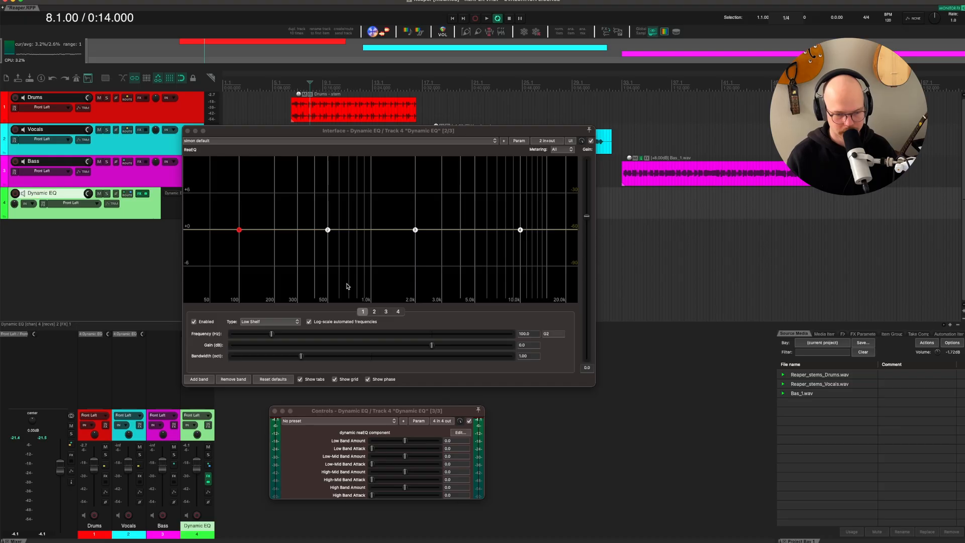
Set the Low, High-Mid and High Band Amounts to -48.0 and play the drums through the EQ
left_click_drag(379, 411, 372, 407)
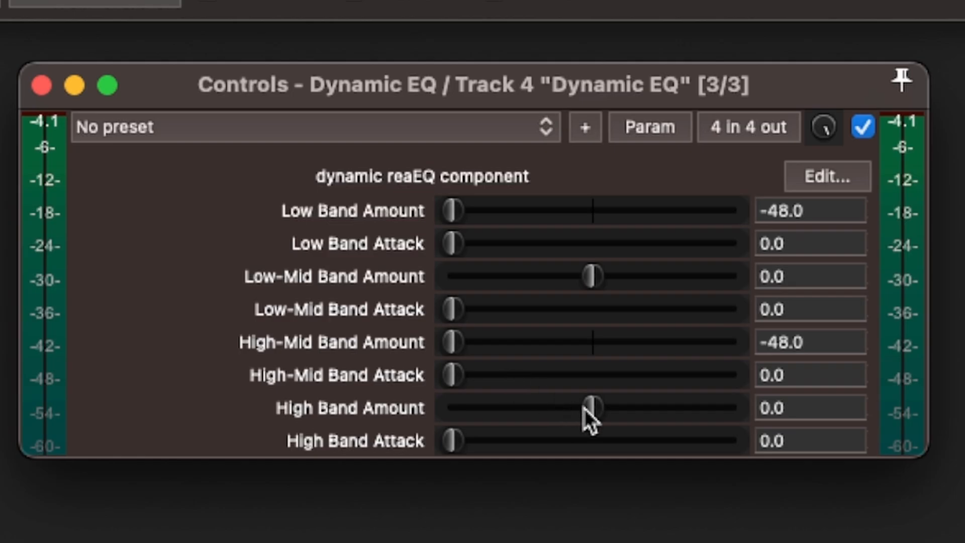
left_click_drag(586, 409, 443, 410)
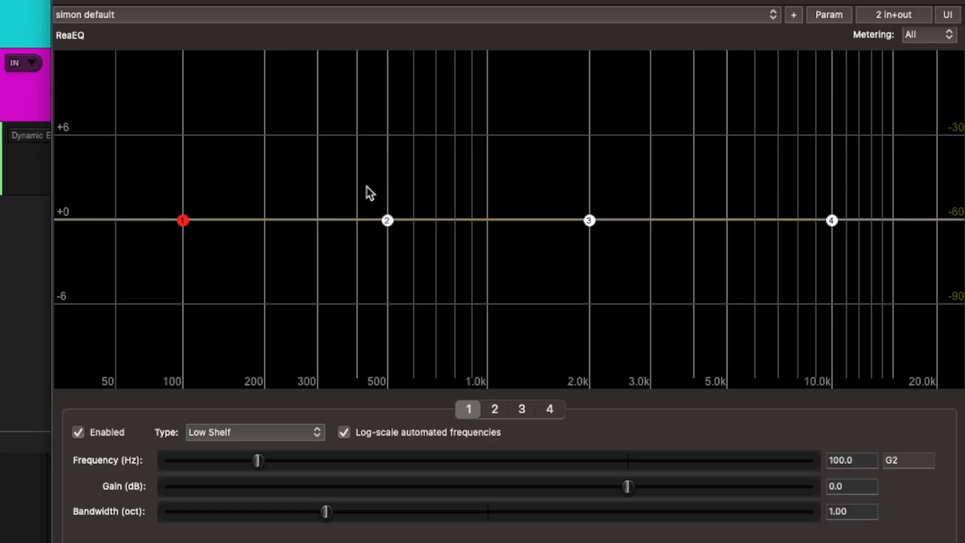
key("space")
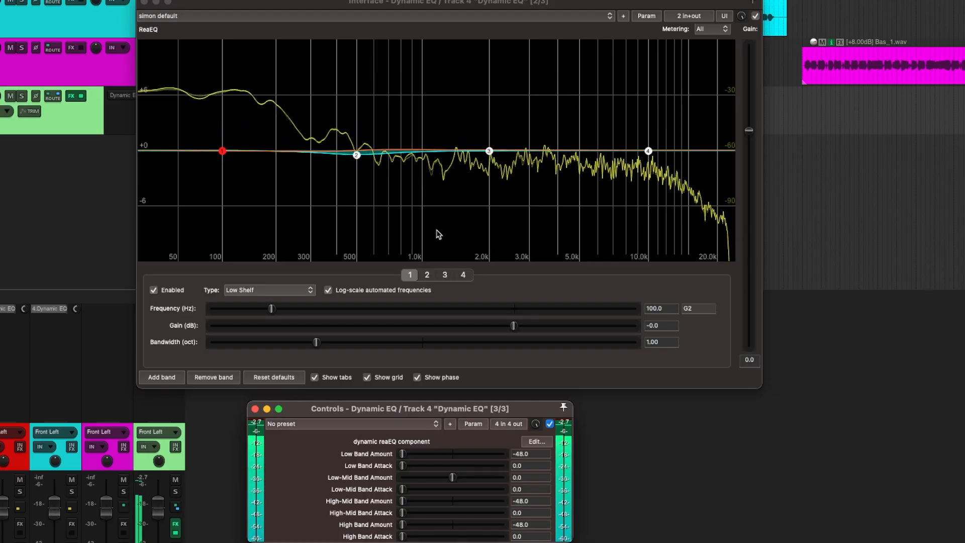
key("space")
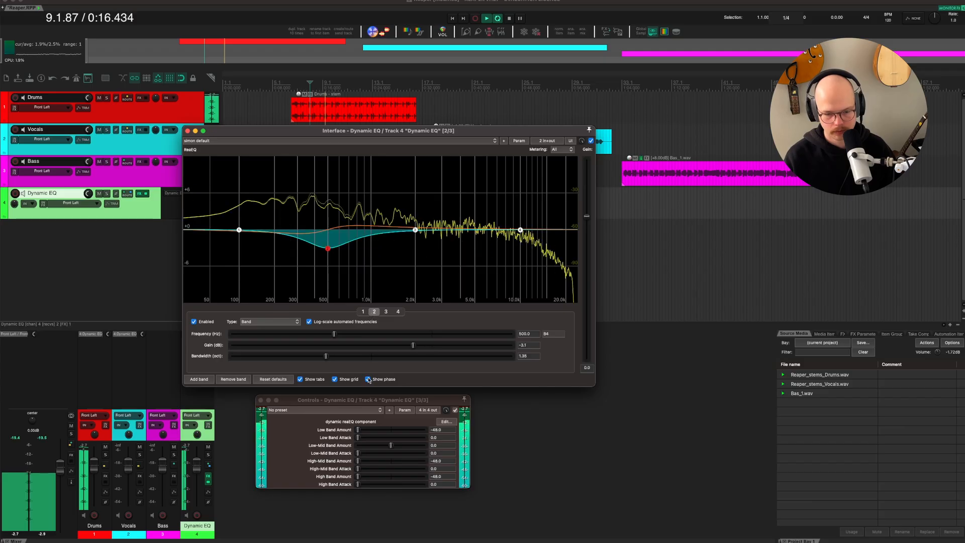
Tune EQ band 2 to 420.2 Hz with a 1.07-octave bandwidth and set the Low-Mid Band Amount to 5.6
left_click_drag(329, 356, 367, 359)
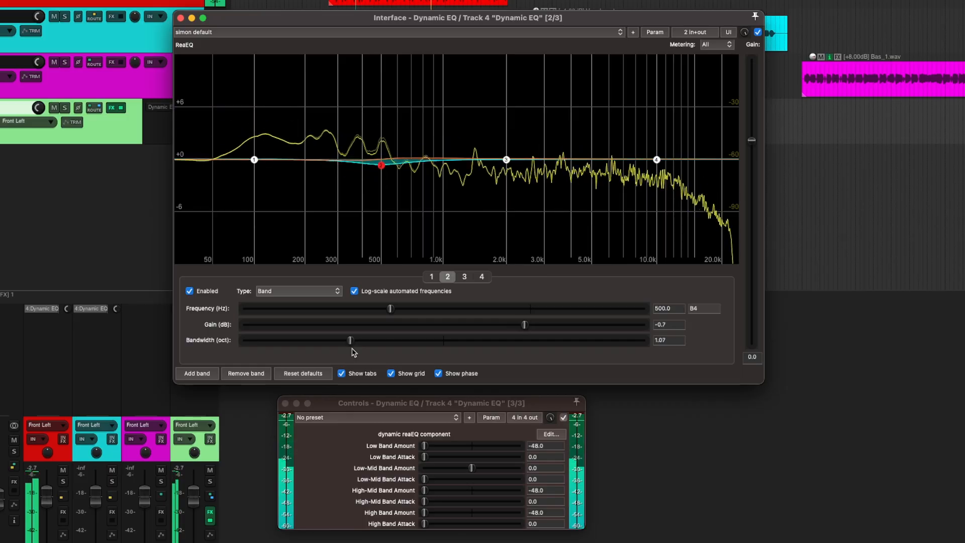
left_click_drag(471, 462, 476, 465)
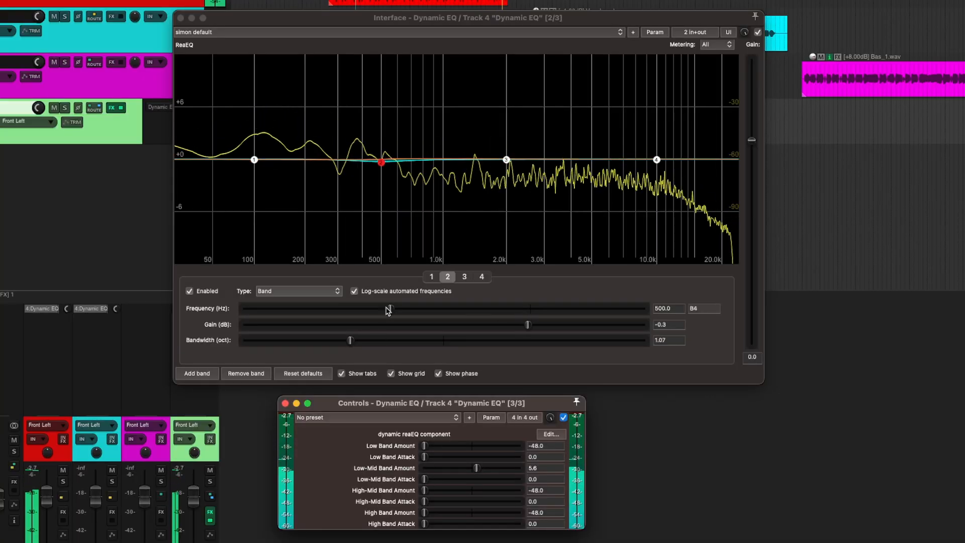
left_click_drag(388, 309, 379, 309)
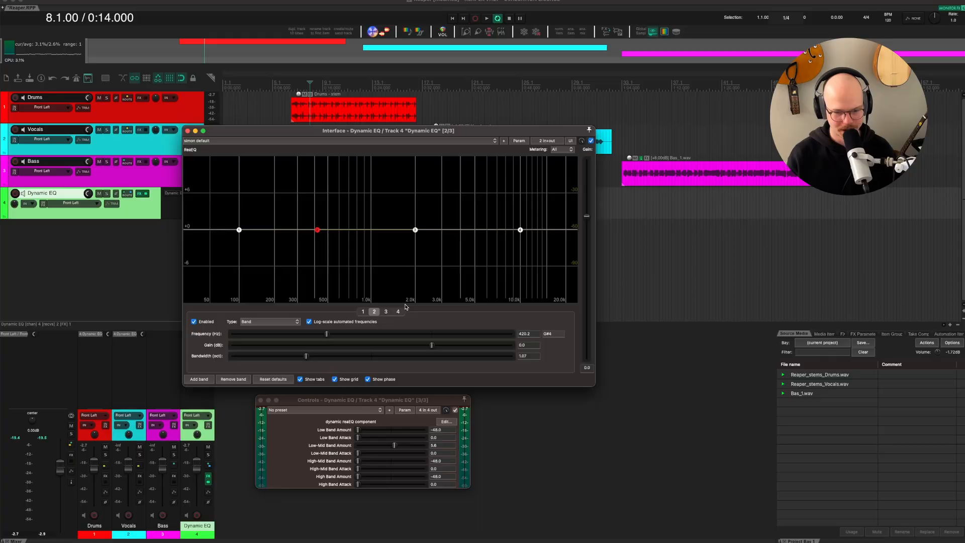
left_click_drag(417, 398, 418, 399)
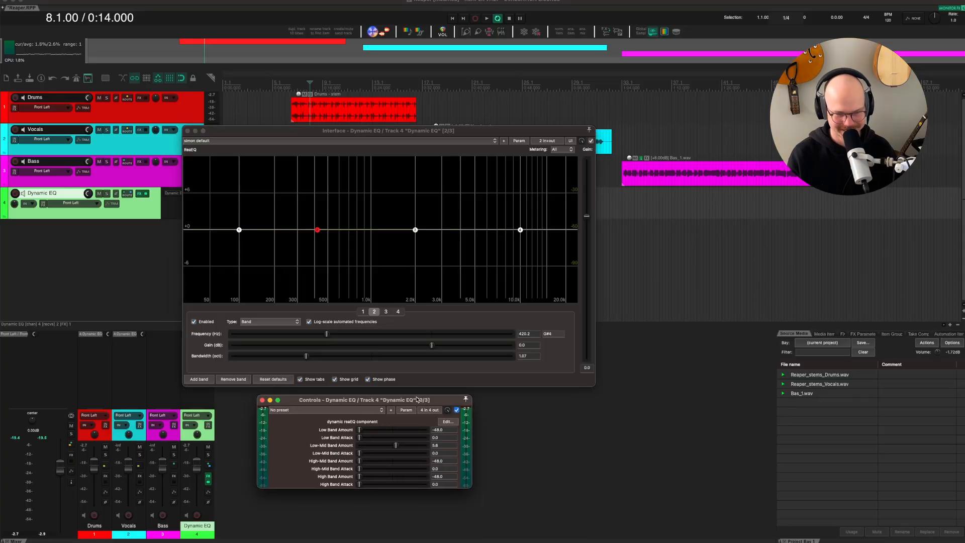
Play the vocals and set Low-Mid Band Amount to -48.0, High Band Amount to 17.4 and High Band Attack to 0.435
key("space")
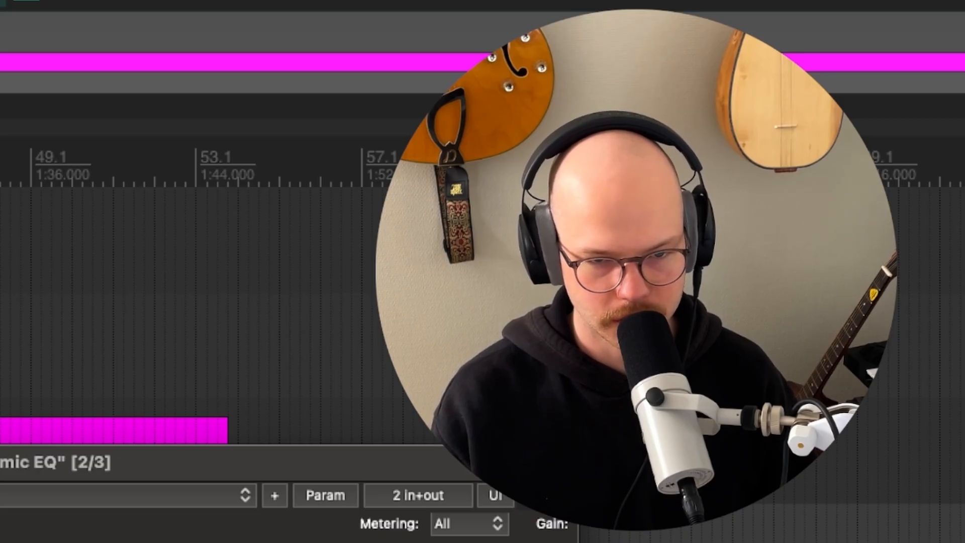
left_click(5, 345)
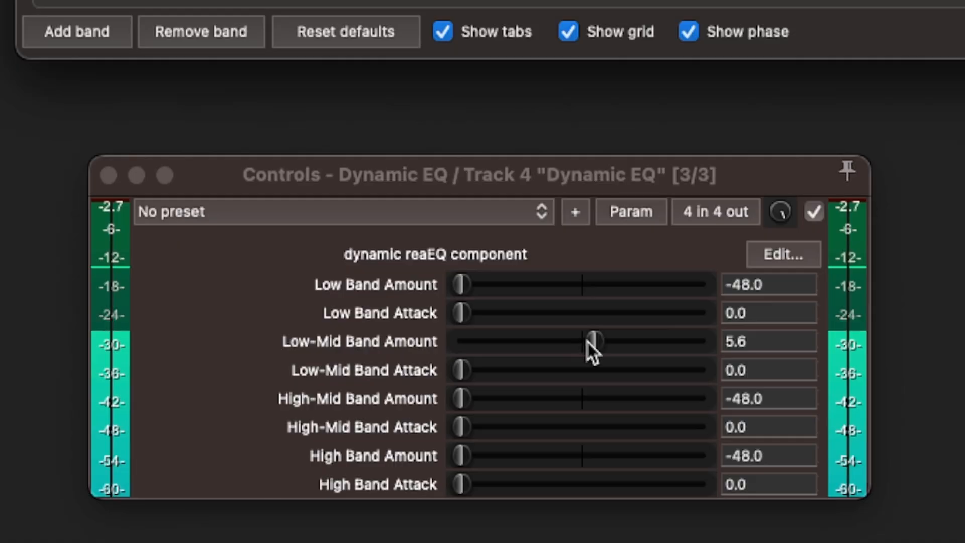
left_click_drag(550, 477, 432, 477)
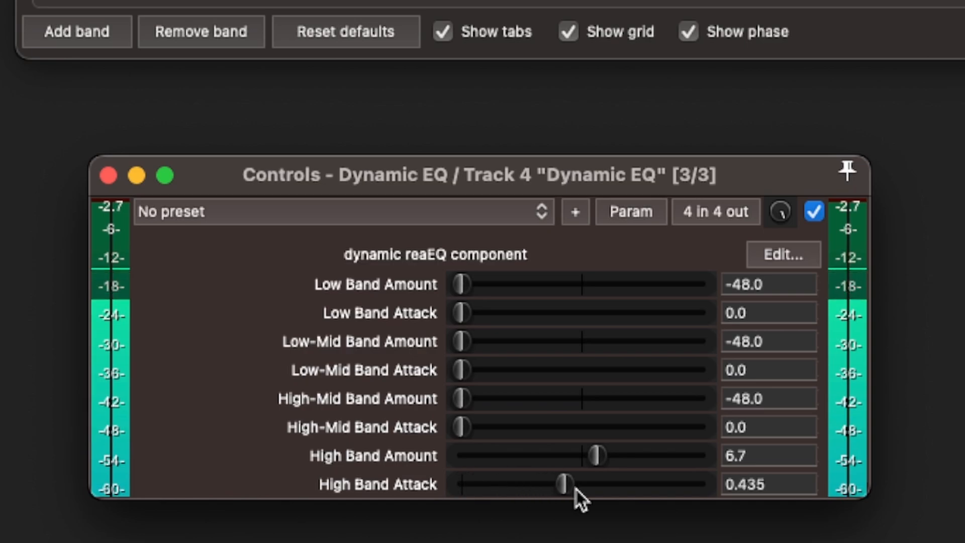
left_click_drag(597, 456, 624, 456)
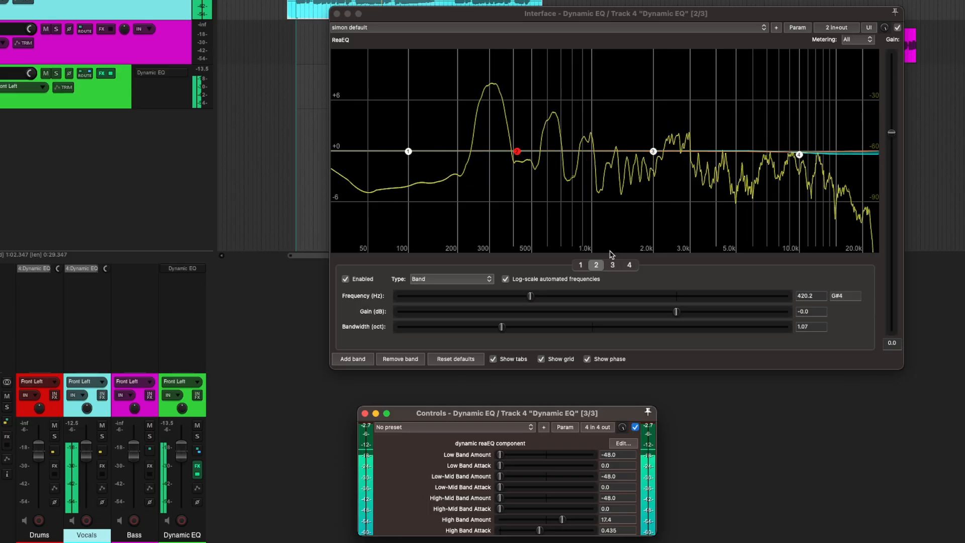
Change the filter type of EQ band 4 to Band
left_click(628, 265)
left_click(451, 278)
left_click(475, 291)
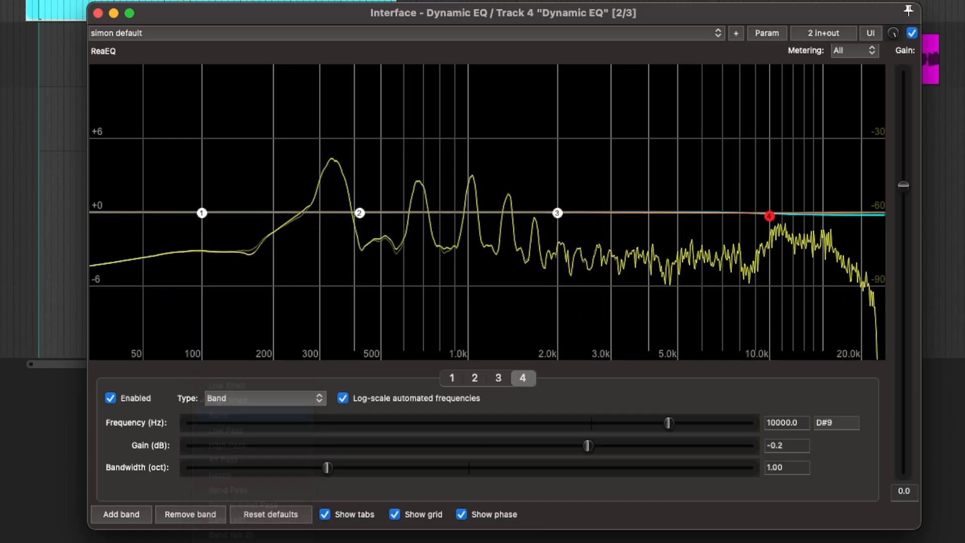
Play the vocals and tune EQ band 4 to 6468.1 Hz with a 0.78-octave bandwidth
left_click_drag(662, 423, 639, 423)
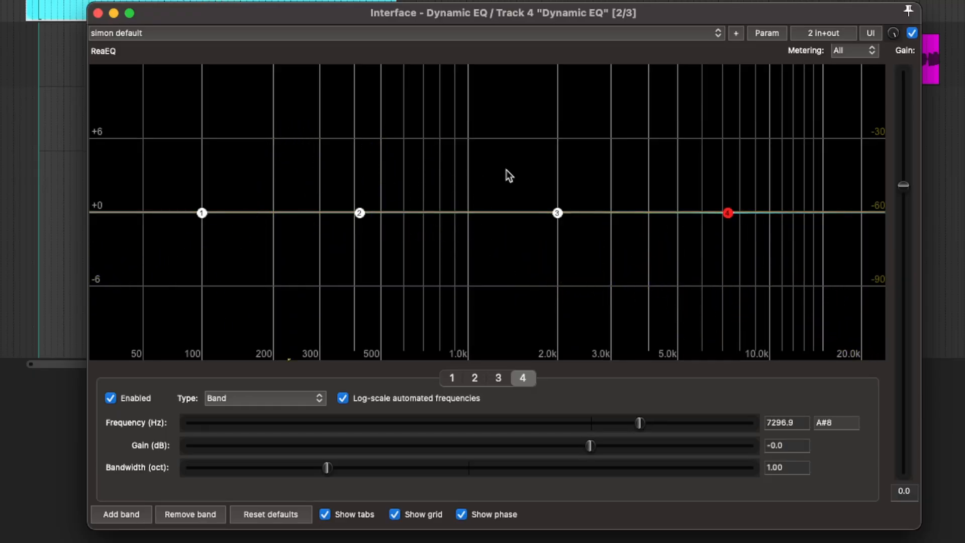
key("space")
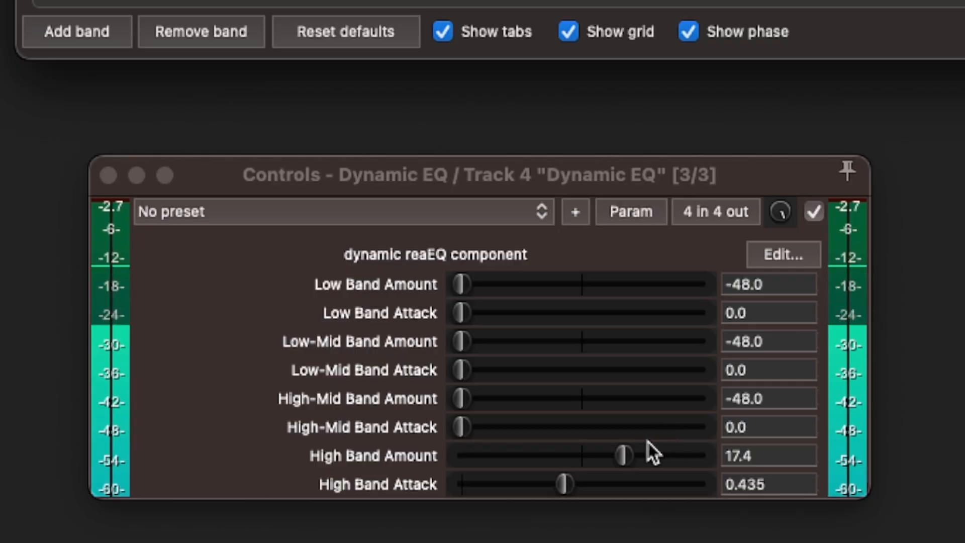
left_click_drag(645, 449, 638, 452)
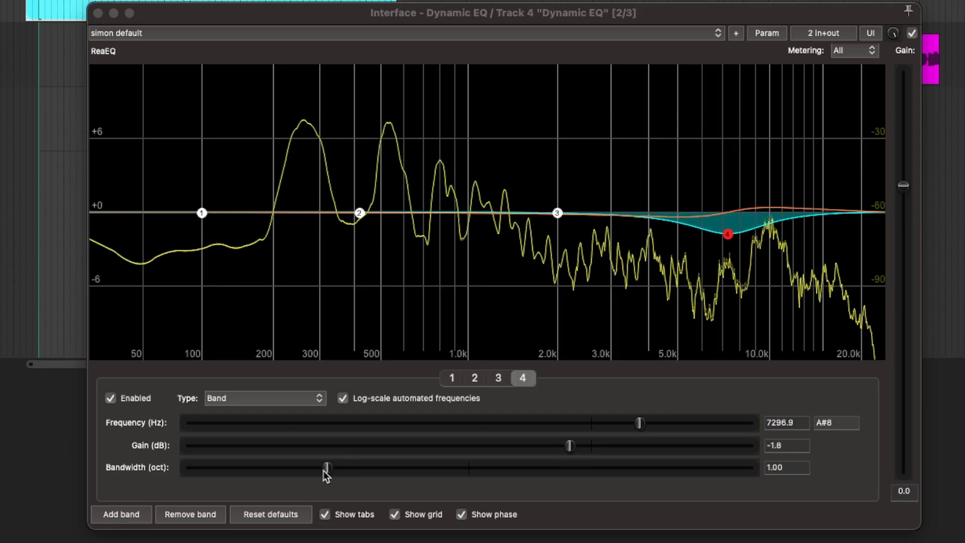
left_click_drag(492, 327, 473, 325)
left_click_drag(639, 423, 625, 424)
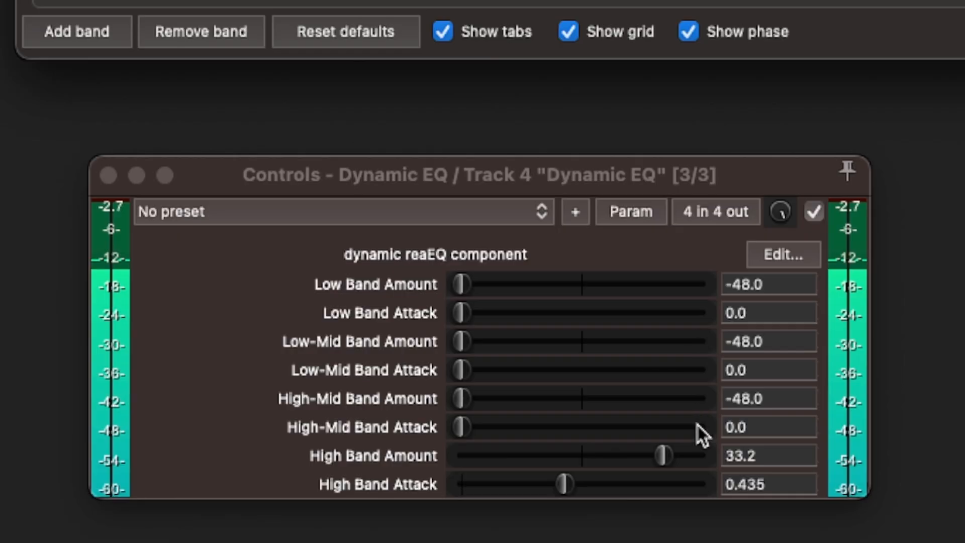
Set the High Band Amount to 33.1 while the vocals play through the EQ
left_click(663, 455)
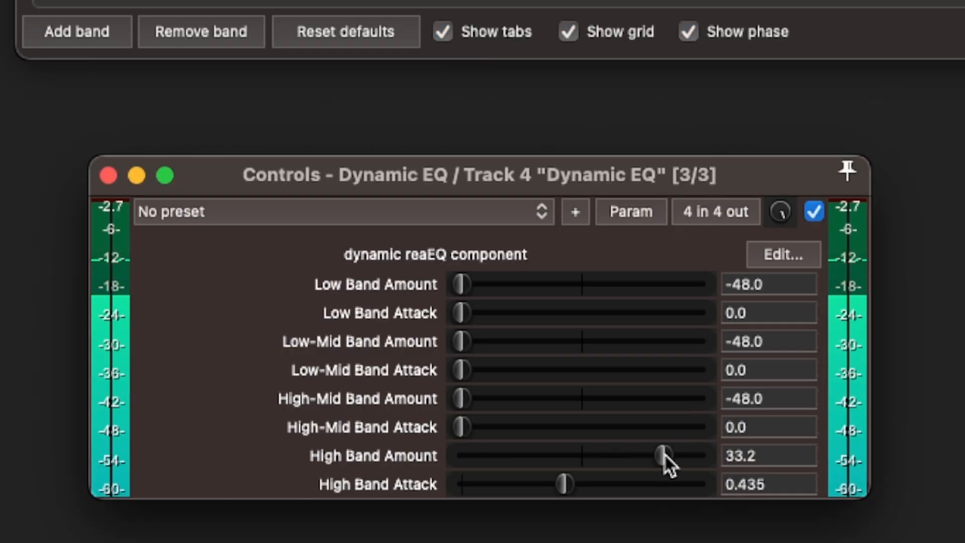
left_click_drag(665, 454, 672, 453)
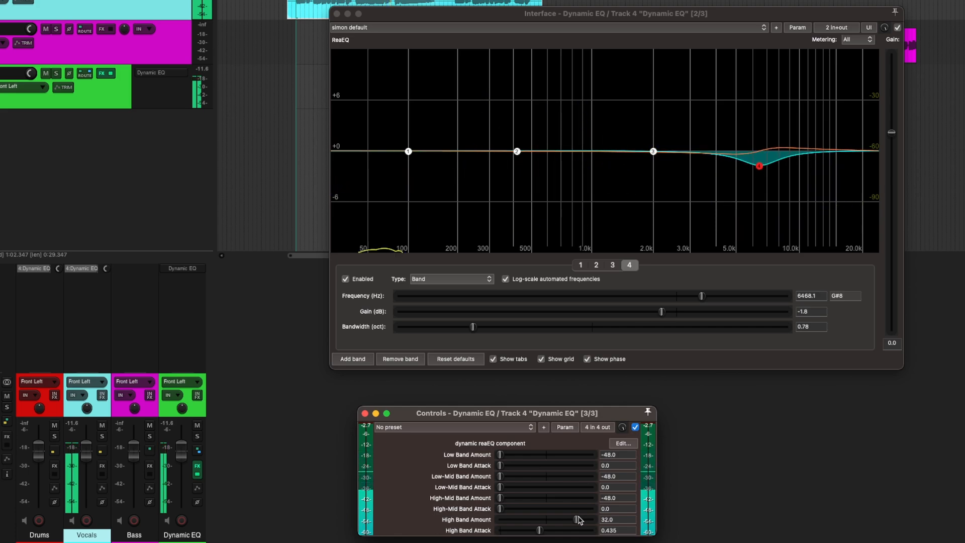
left_click_drag(578, 517, 579, 517)
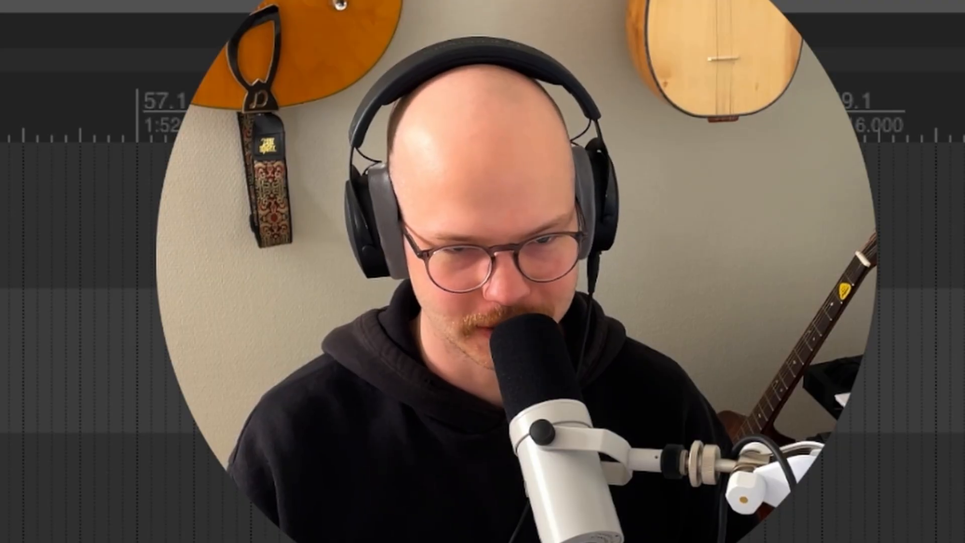
Make a time selection over the bass item starting at bar 33, play it, and reposition the floating EQ and Controls windows
left_click_drag(240, 141, 410, 164)
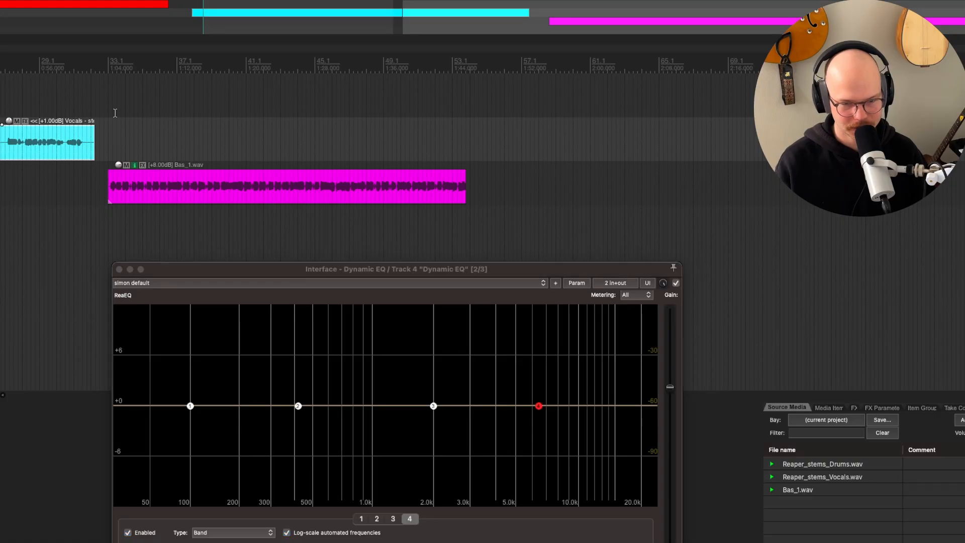
left_click(120, 127)
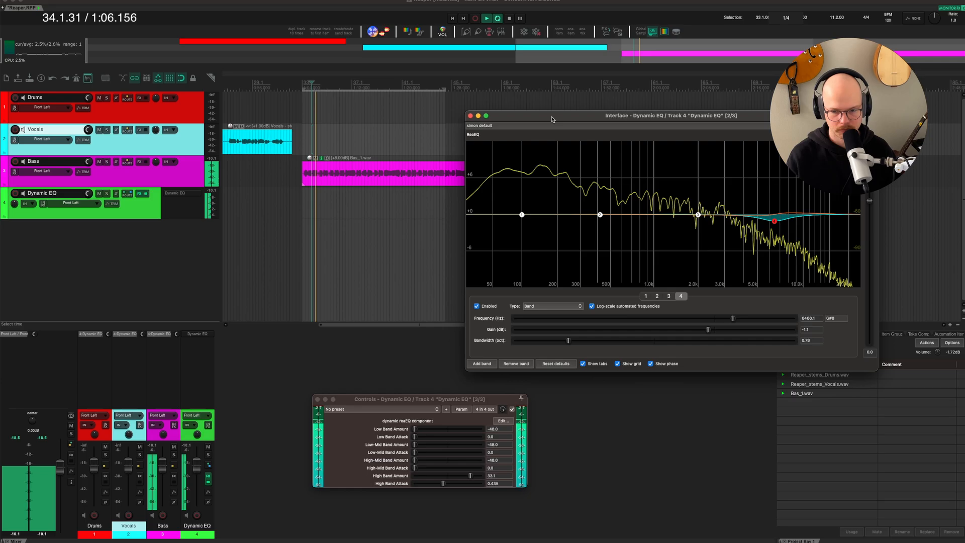
left_click_drag(552, 119, 483, 112)
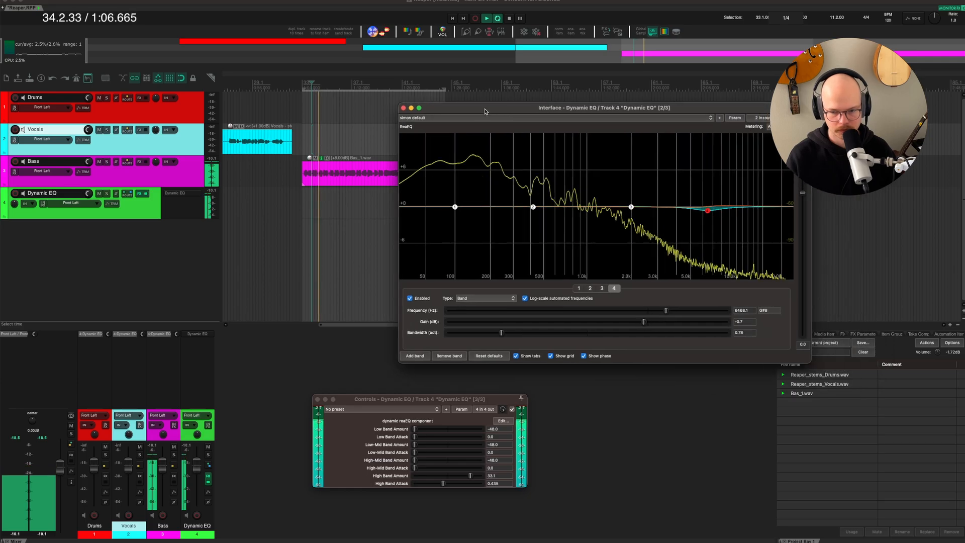
left_click_drag(469, 402, 465, 397)
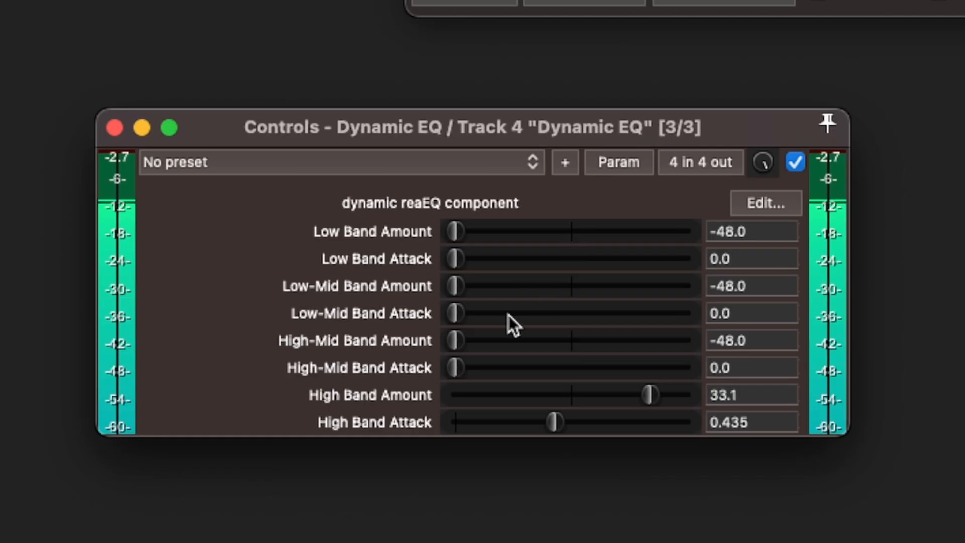
Set High Band Amount to -48.0 and Low-Mid Band Amount to 12.9, and tune EQ band 2 to 485.0 Hz
left_click_drag(593, 297, 596, 299)
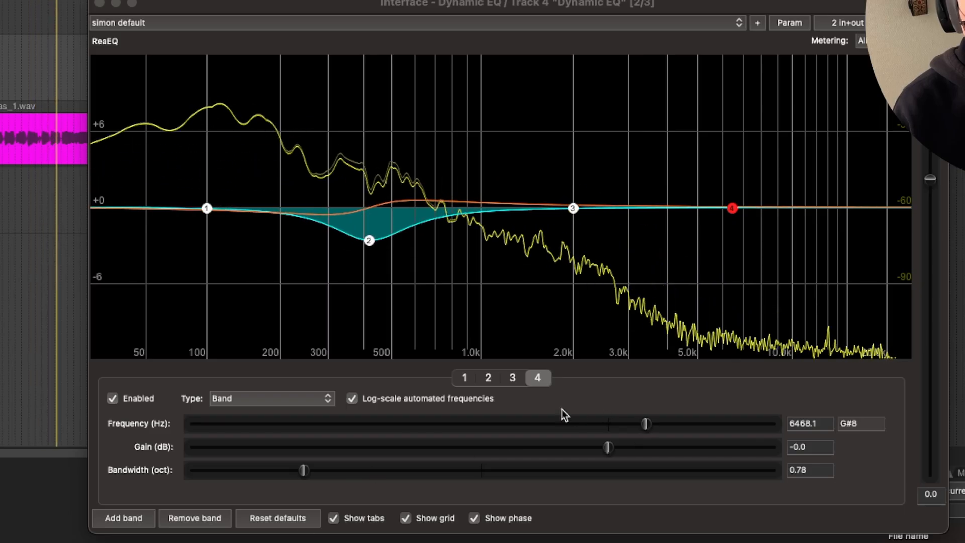
left_click(487, 377)
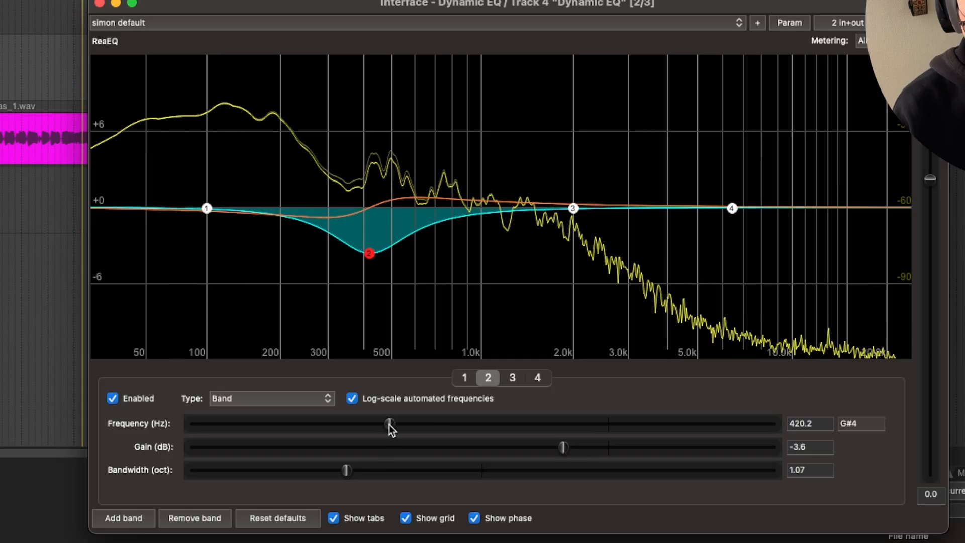
left_click_drag(389, 424, 402, 425)
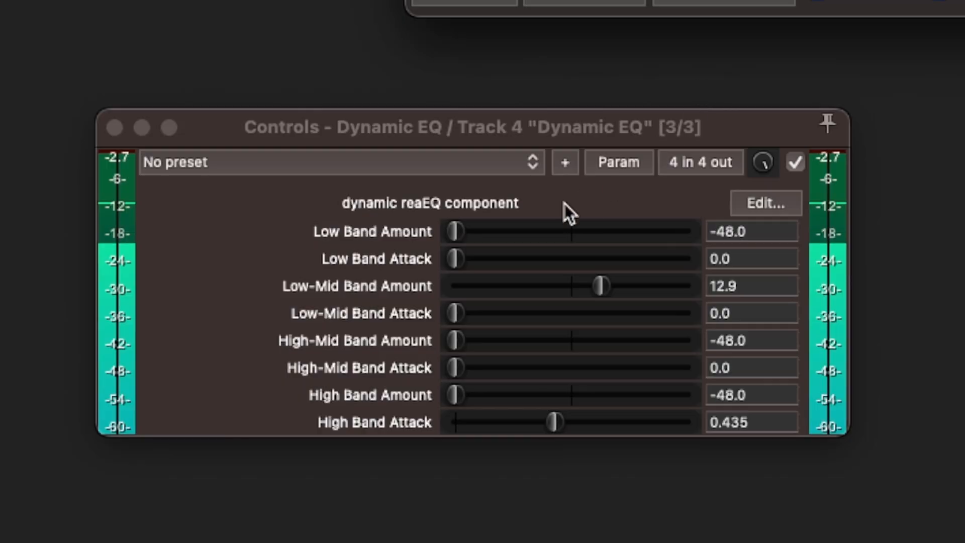
Set the Low-Mid Band Amount to 19.5 and the Low-Mid Band Attack to 0.156
left_click_drag(601, 286, 607, 288)
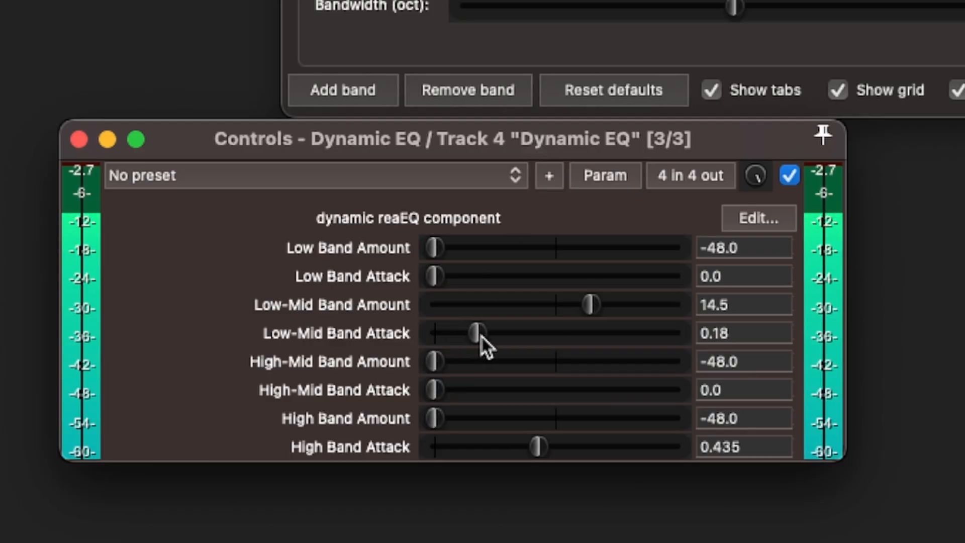
mouse_move(600, 291)
left_mouse_down()
mouse_move(591, 300)
mouse_move(610, 301)
left_mouse_up()
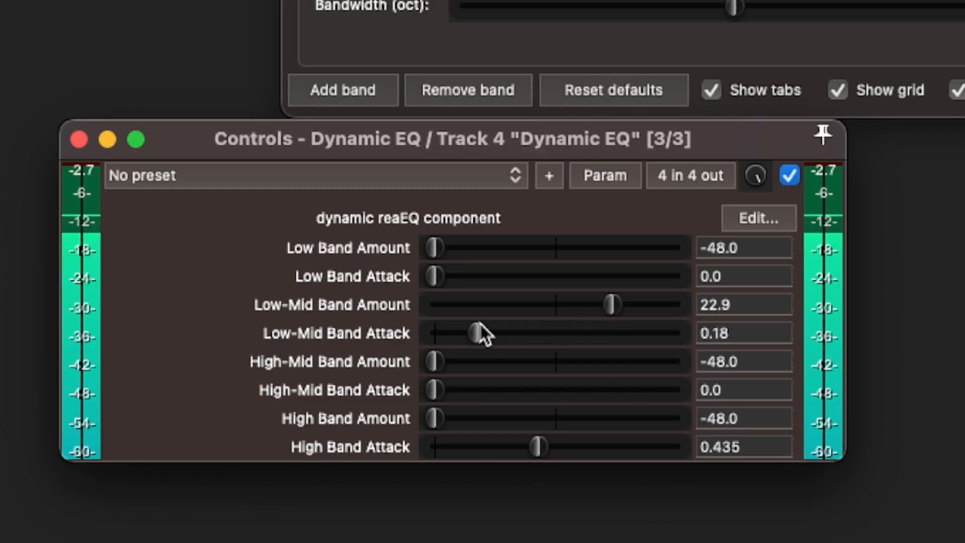
left_click_drag(601, 305, 591, 306)
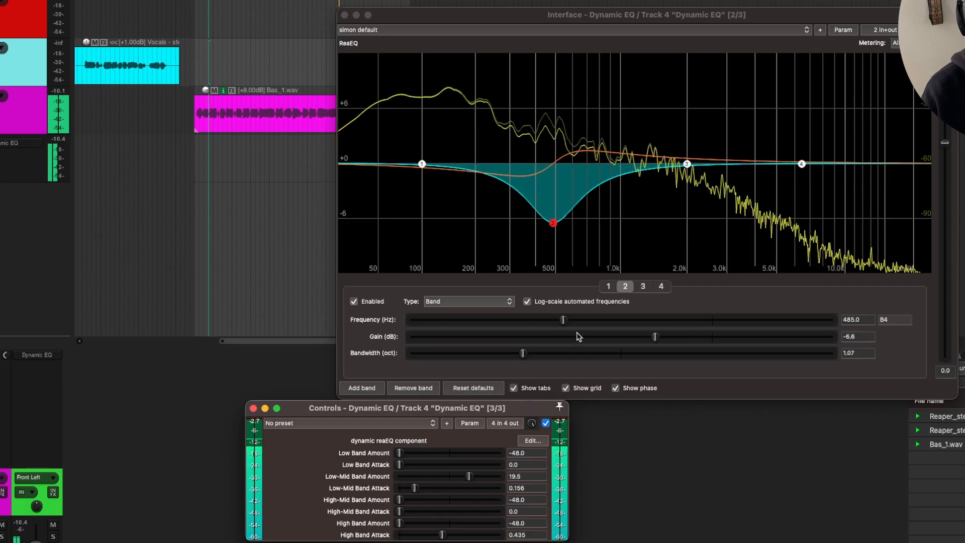
Retune EQ band 2 to 504.2 Hz and stop playback of the bass
left_click_drag(564, 320, 567, 322)
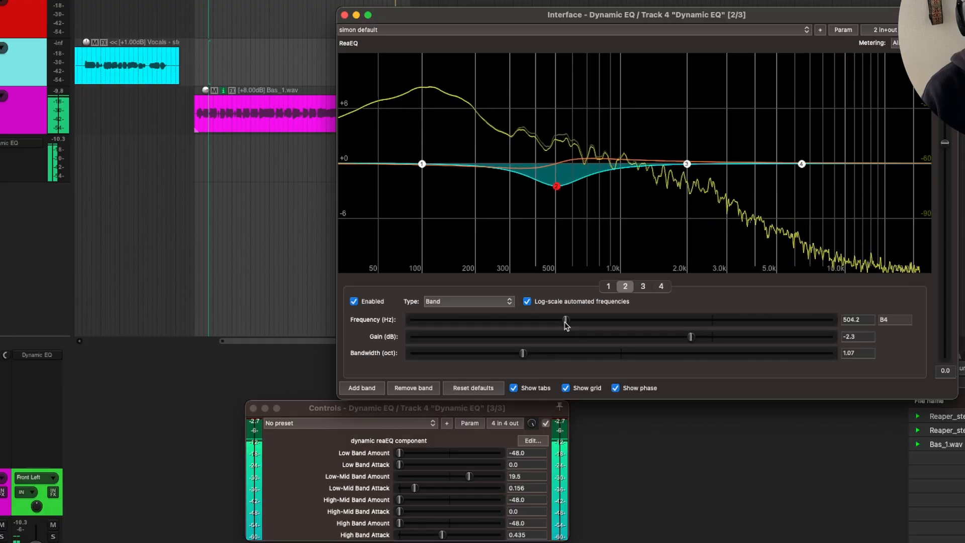
key("space")
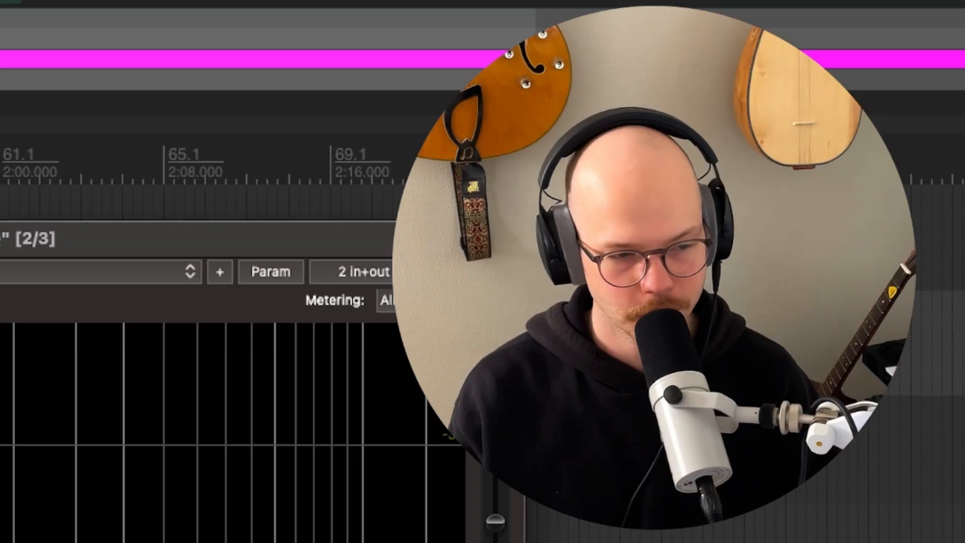